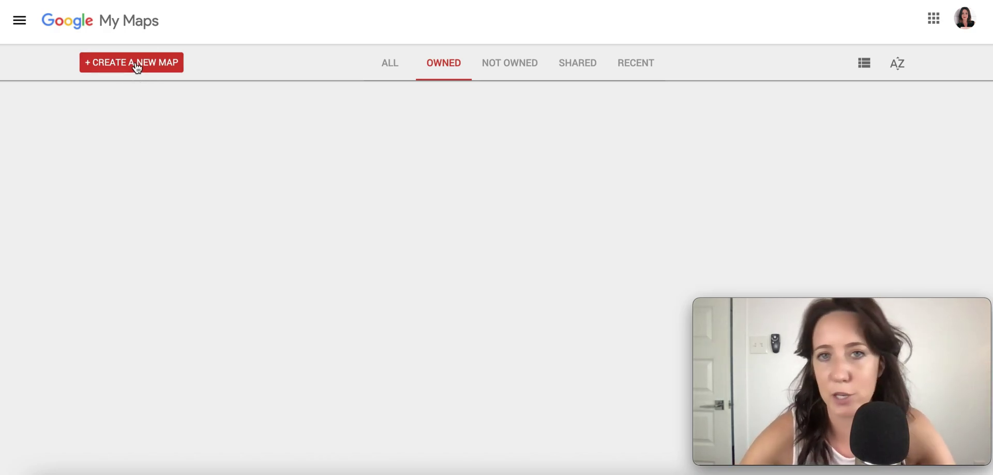
# - Start a new custom map and rename 'Untitled map' to 'Boston'
pyautogui.click(137, 67)
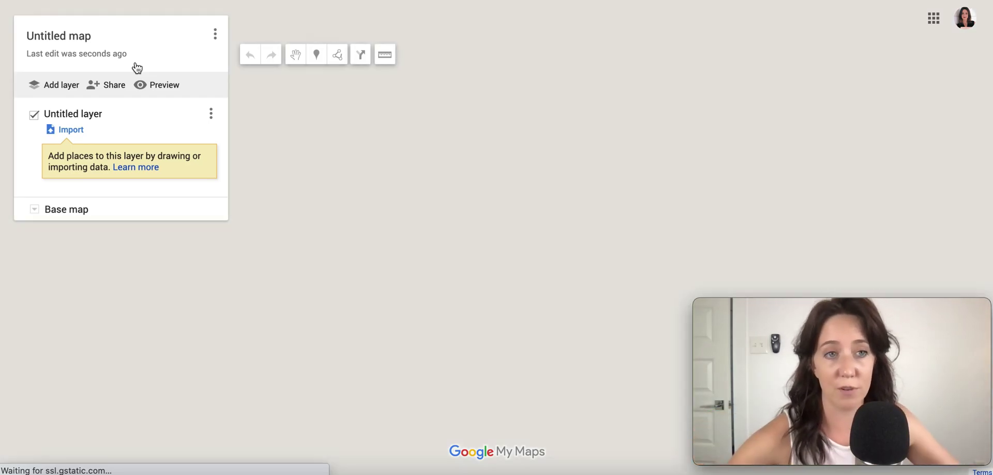
pyautogui.click(72, 37)
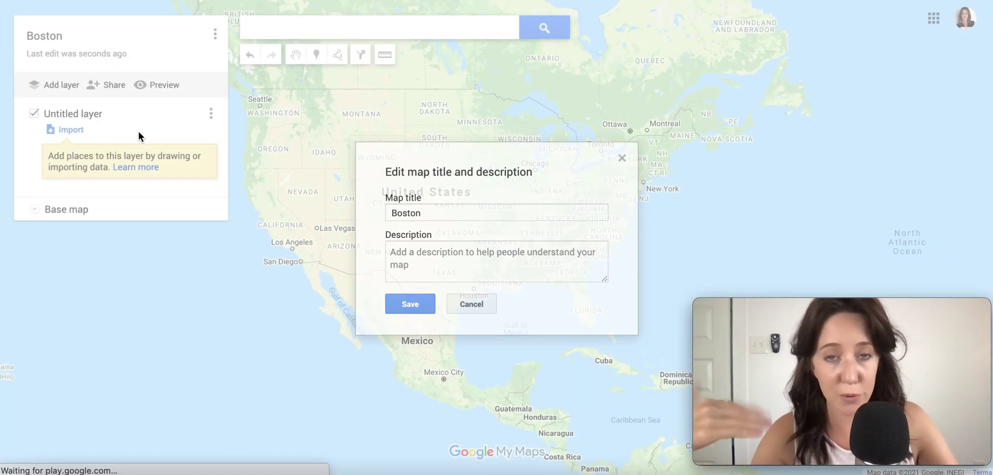
pyautogui.press('Return')
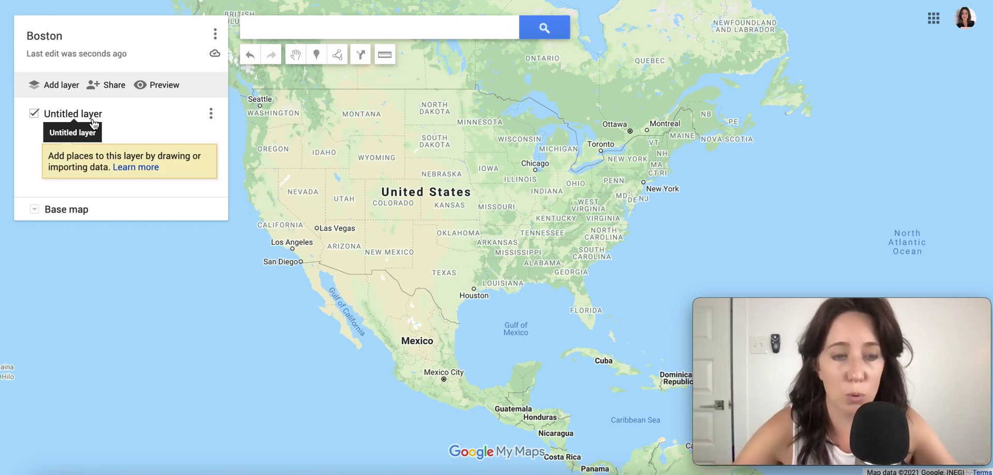
# - Rename the untitled layer to 'Points of Interest'
pyautogui.click(114, 115)
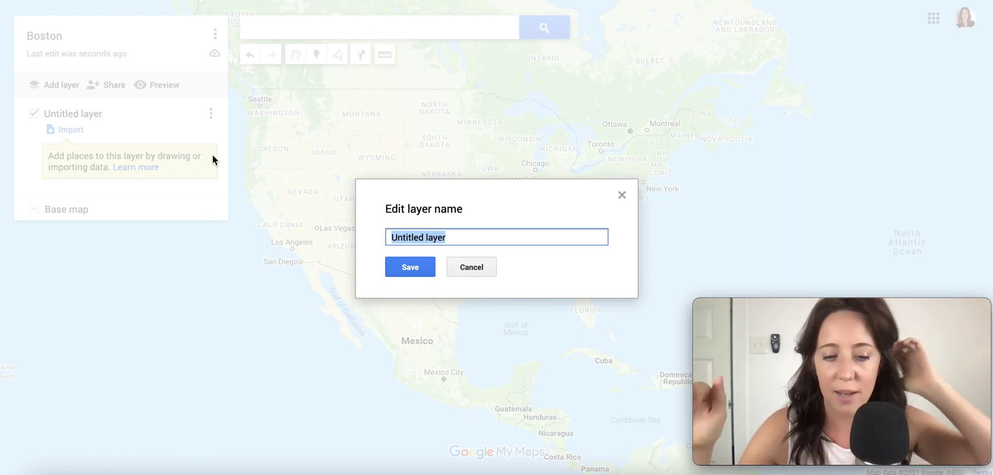
pyautogui.write('Points of Interest')
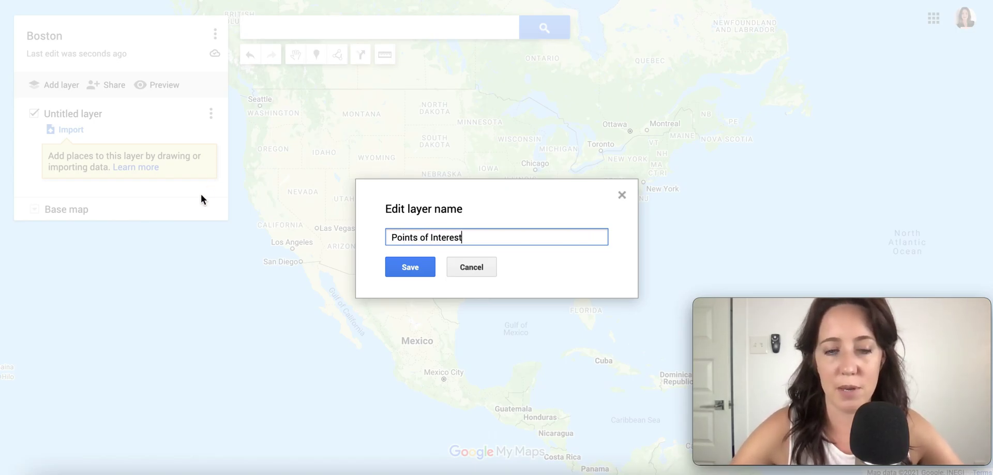
pyautogui.click(409, 265)
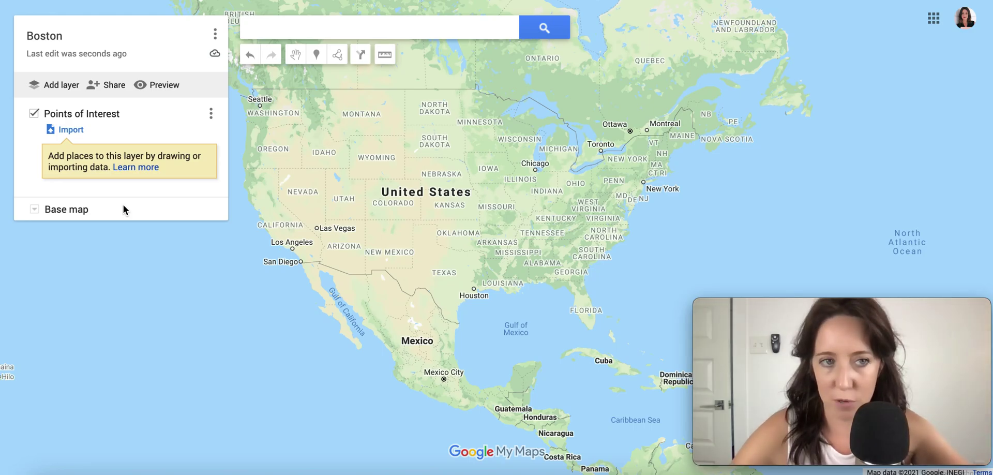
# - Add a second layer and name it 'Where to Eat'
pyautogui.click(56, 85)
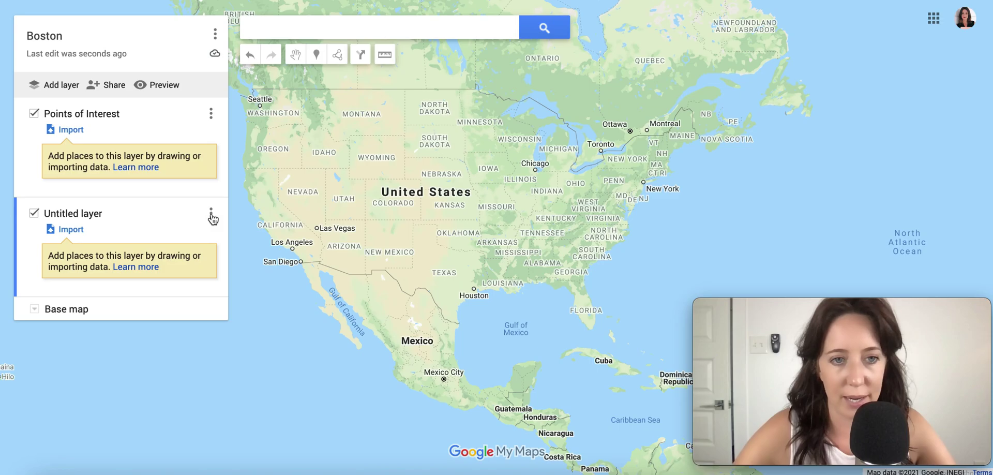
pyautogui.click(212, 215)
pyautogui.click(166, 235)
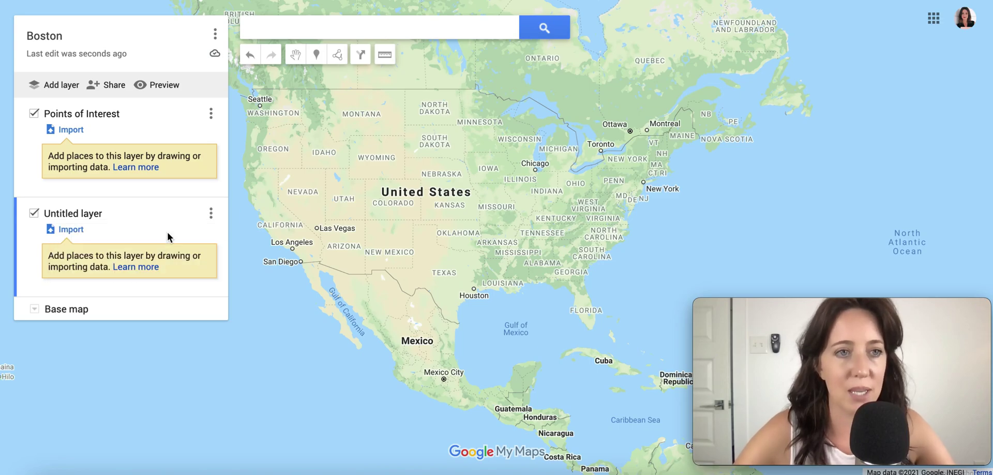
pyautogui.write('Where to')
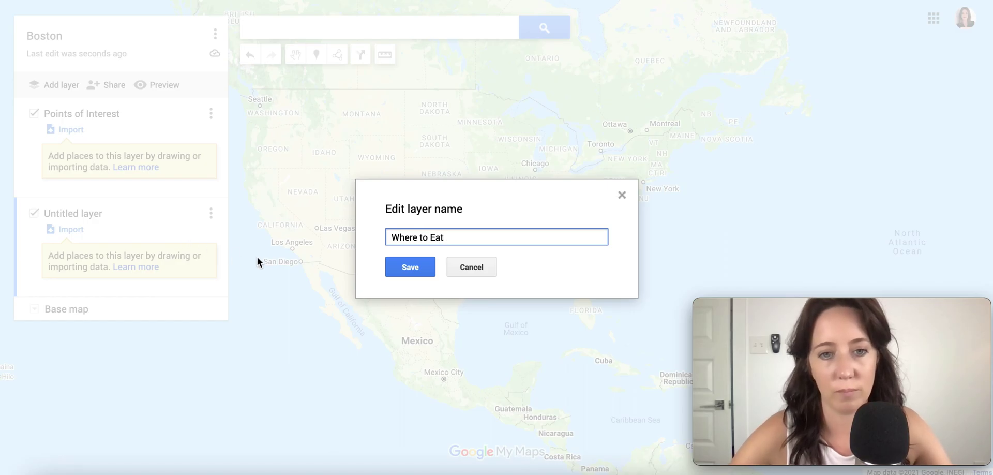
pyautogui.write(' Eat')
pyautogui.press('Return')
pyautogui.click(74, 97)
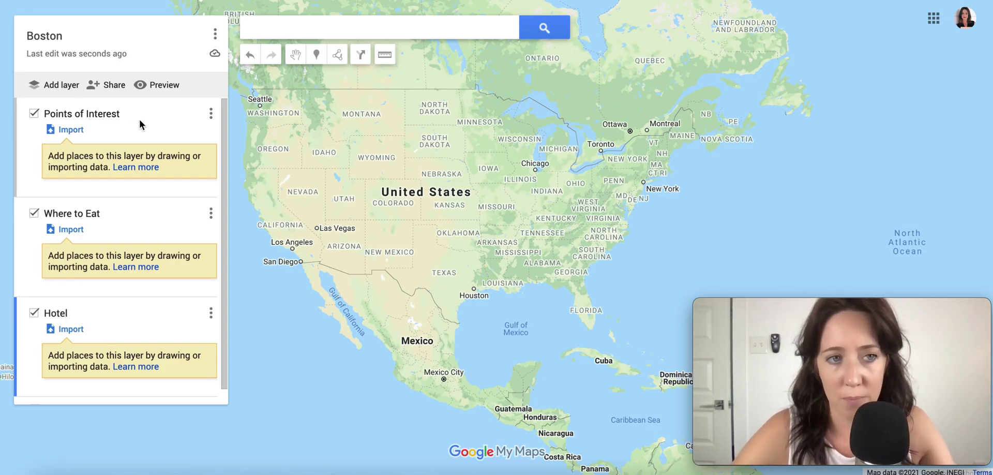
# - Make Points of Interest the active layer and scroll through the Boston top sights results
pyautogui.click(126, 125)
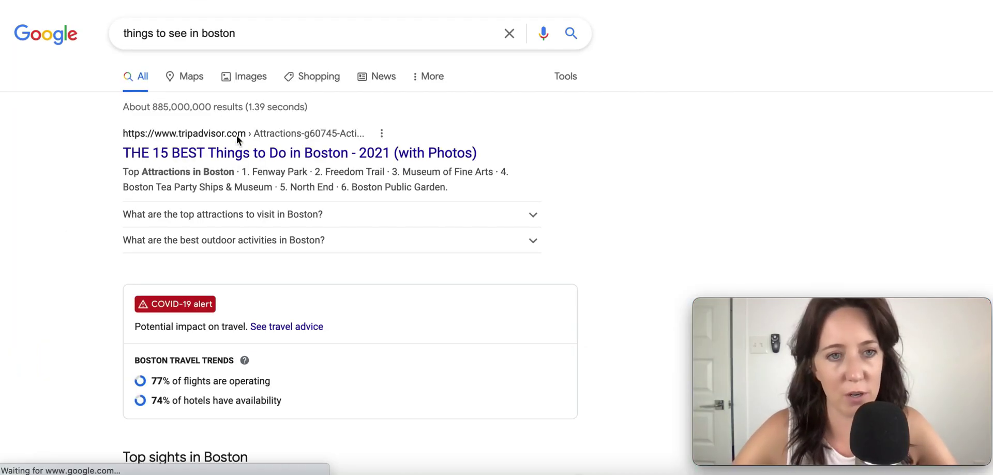
pyautogui.scroll(-5, 8, 324)
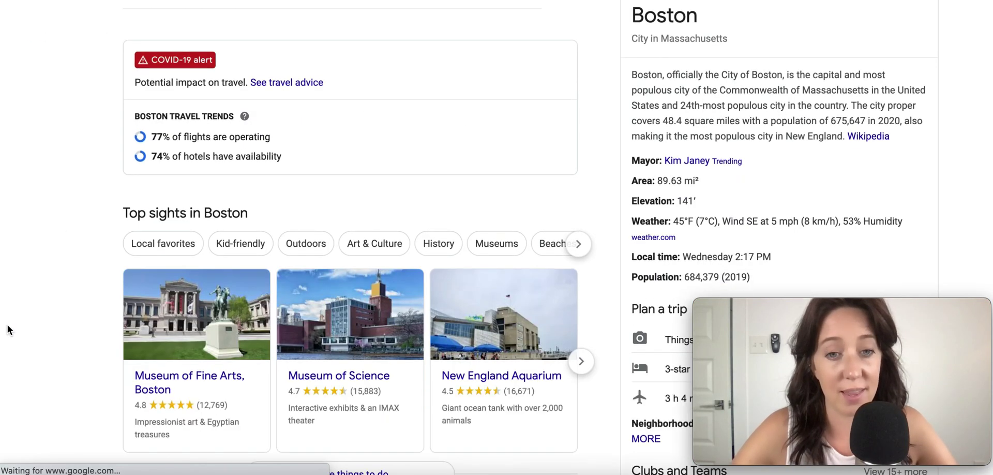
pyautogui.scroll(-5, 7, 324)
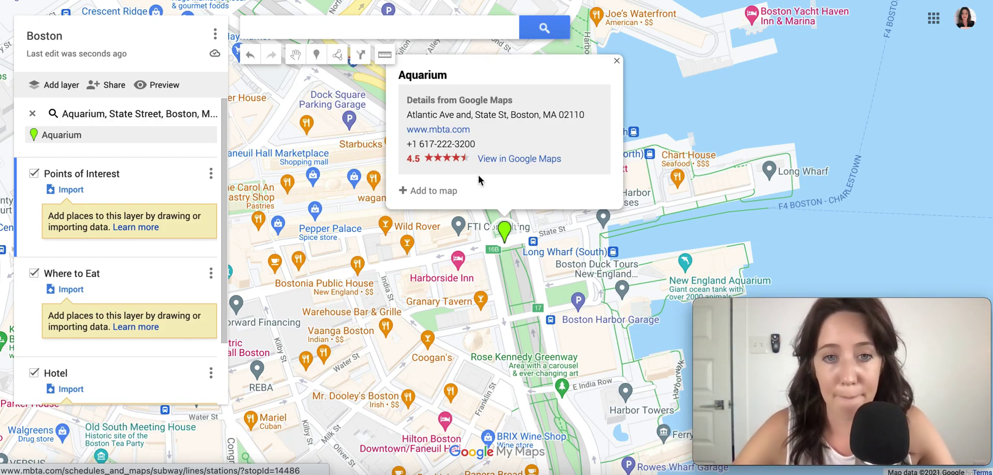
# - Add the Aquarium to Points of Interest, moving it to Where to Eat and back
pyautogui.click(434, 191)
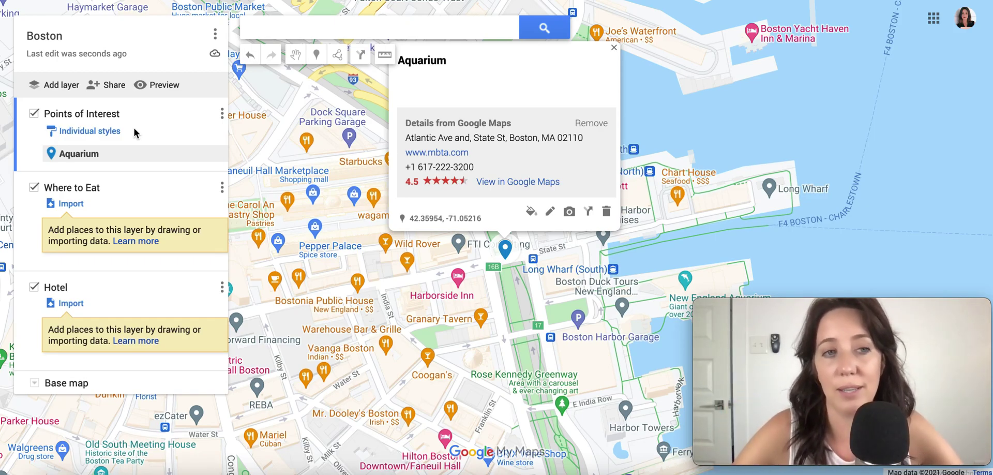
pyautogui.moveTo(101, 161)
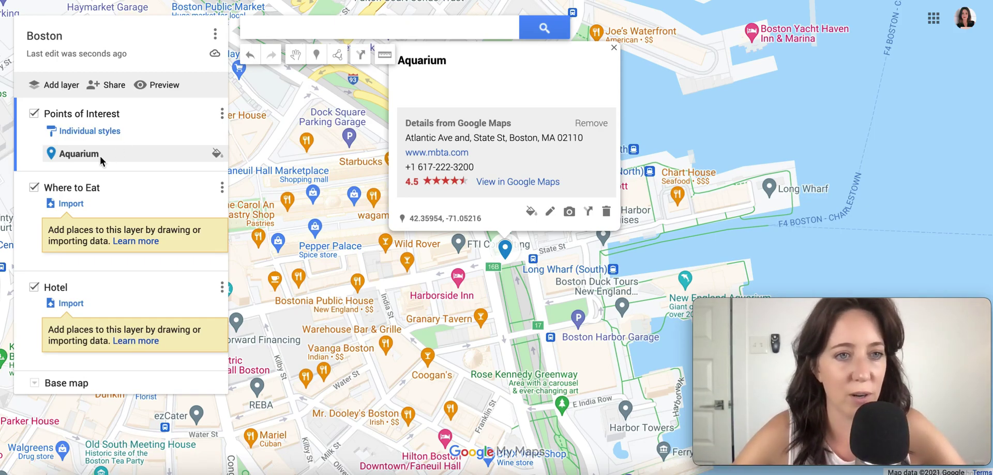
pyautogui.moveTo(94, 157); pyautogui.dragTo(109, 233)
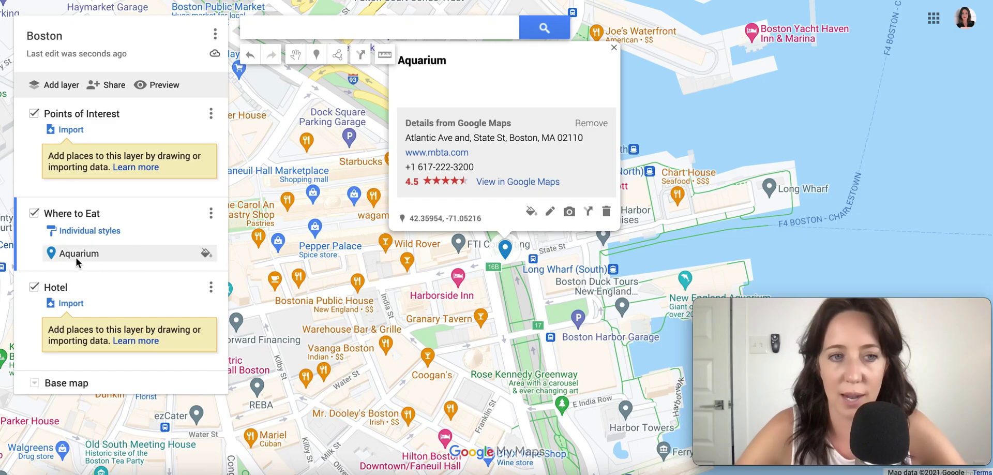
pyautogui.moveTo(78, 263); pyautogui.dragTo(96, 132)
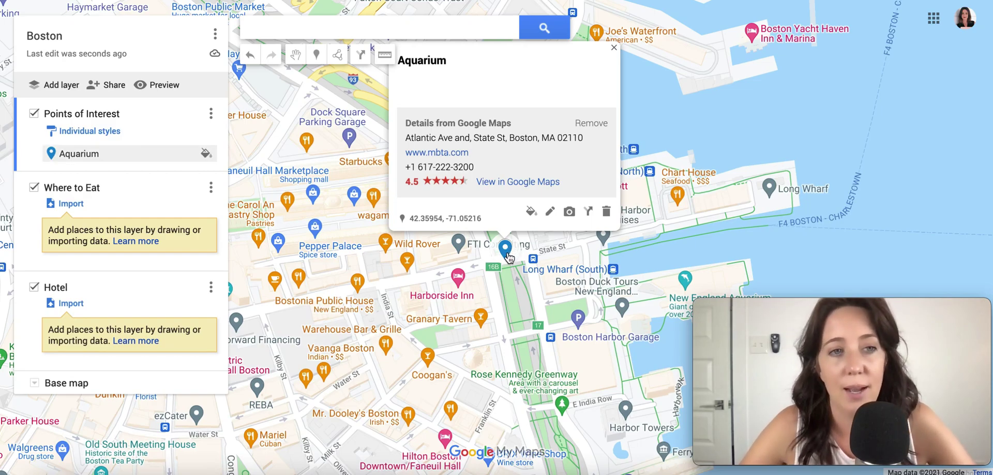
# - Save 'Price per person' as the Aquarium's description, then browse more Boston things to do
pyautogui.click(205, 155)
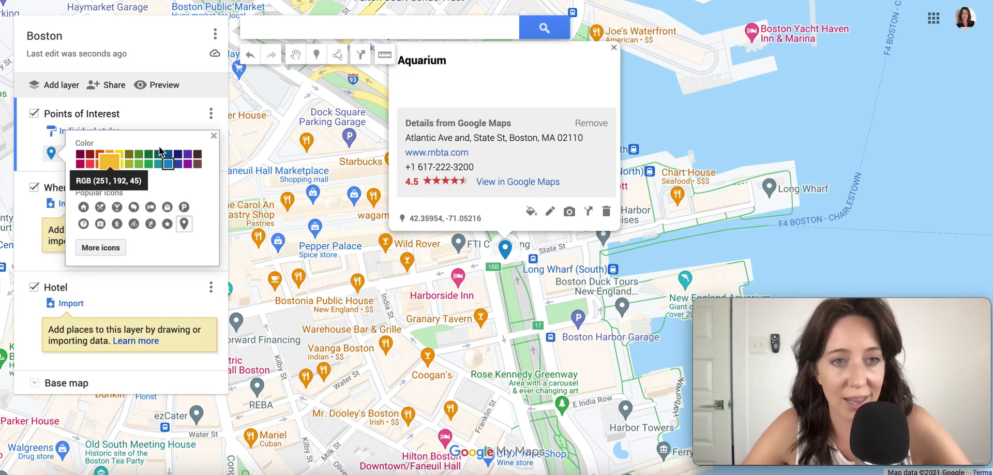
pyautogui.click(214, 137)
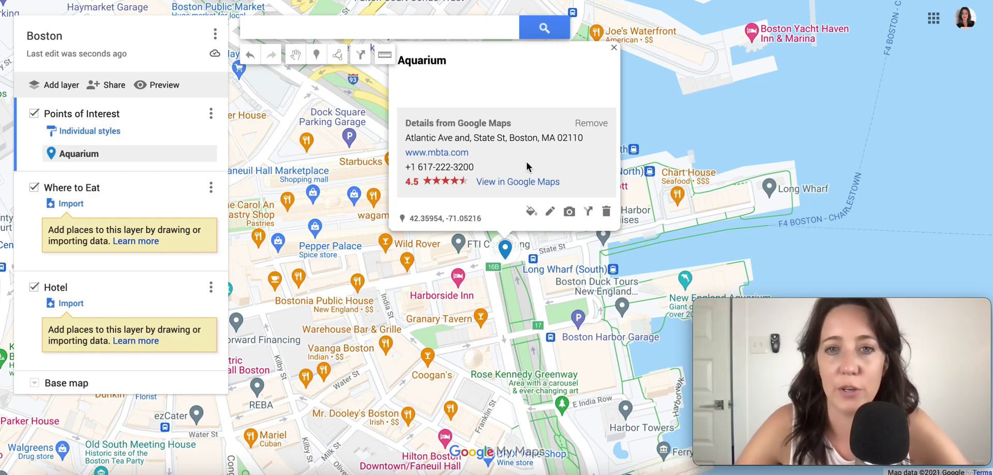
pyautogui.click(549, 211)
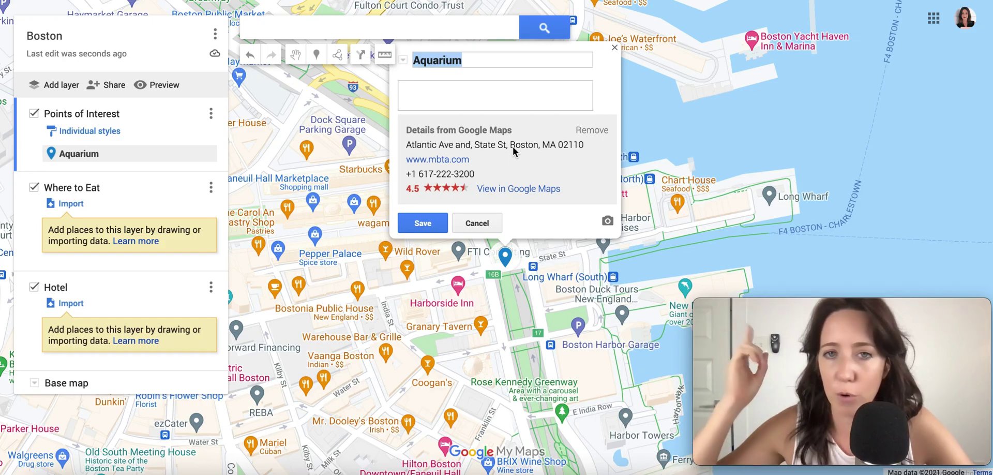
pyautogui.click(452, 94)
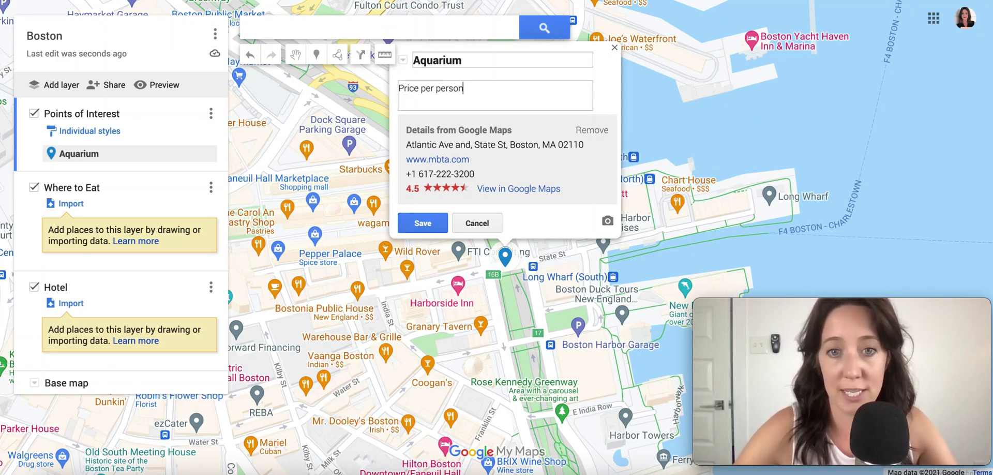
pyautogui.click(423, 222)
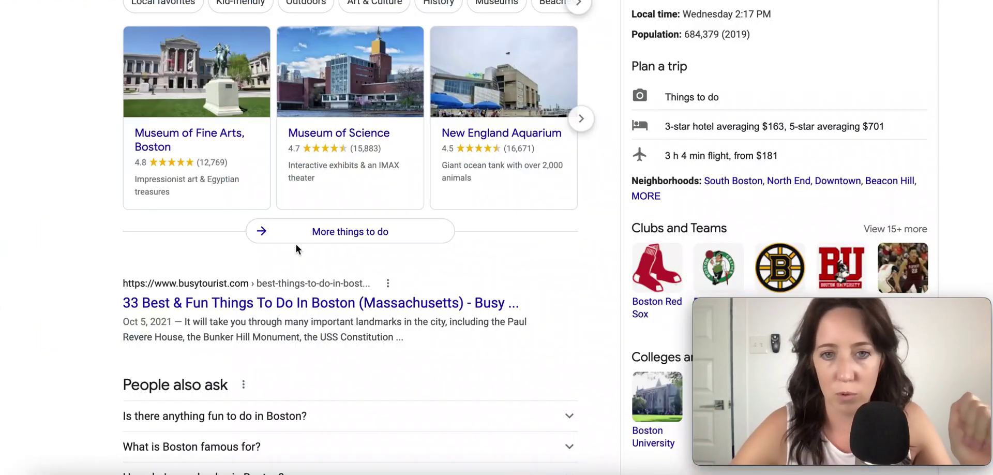
pyautogui.click(580, 119)
pyautogui.click(580, 119)
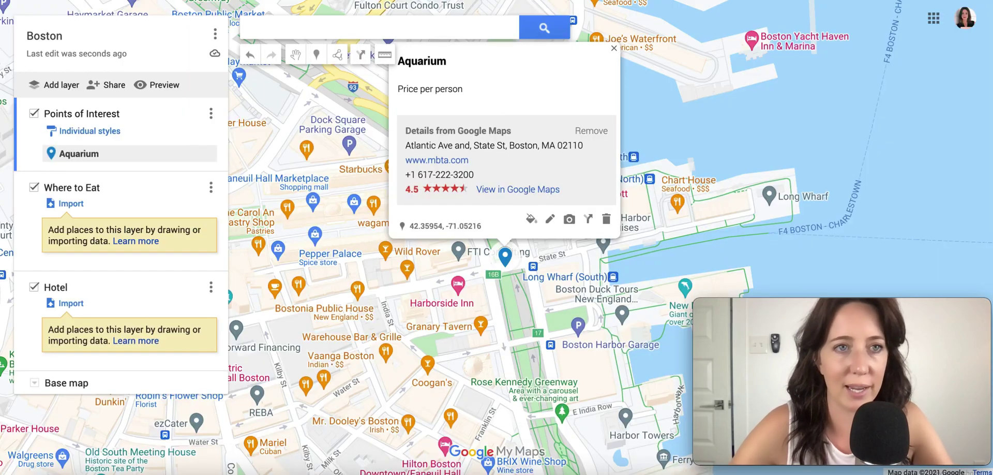
# - Search 'Fan' and add Faneuil Hall Marketplace to the Points of Interest layer
pyautogui.click(297, 25)
pyautogui.write('Fan')
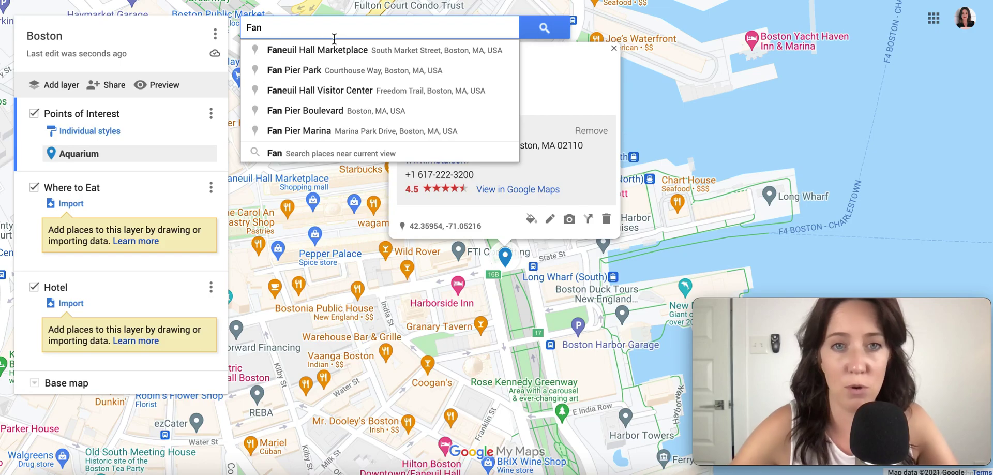
pyautogui.click(337, 50)
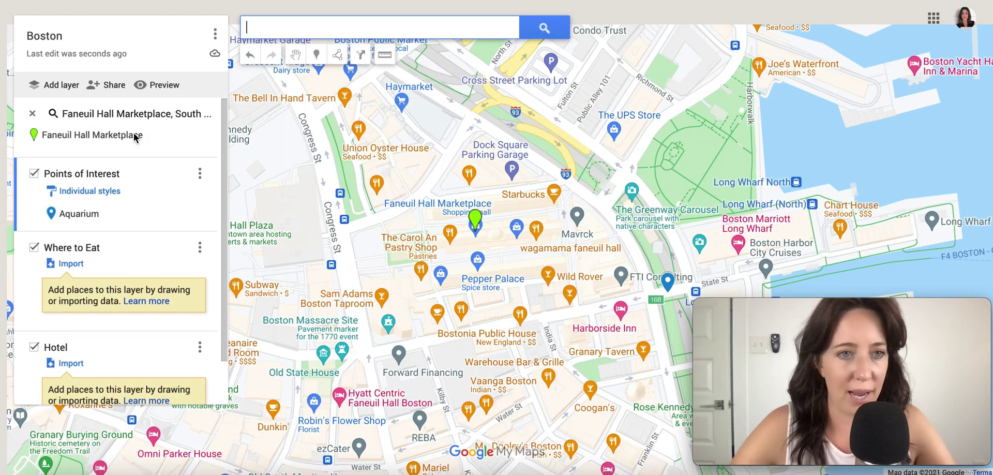
pyautogui.moveTo(94, 135)
pyautogui.click(95, 135)
pyautogui.click(92, 212)
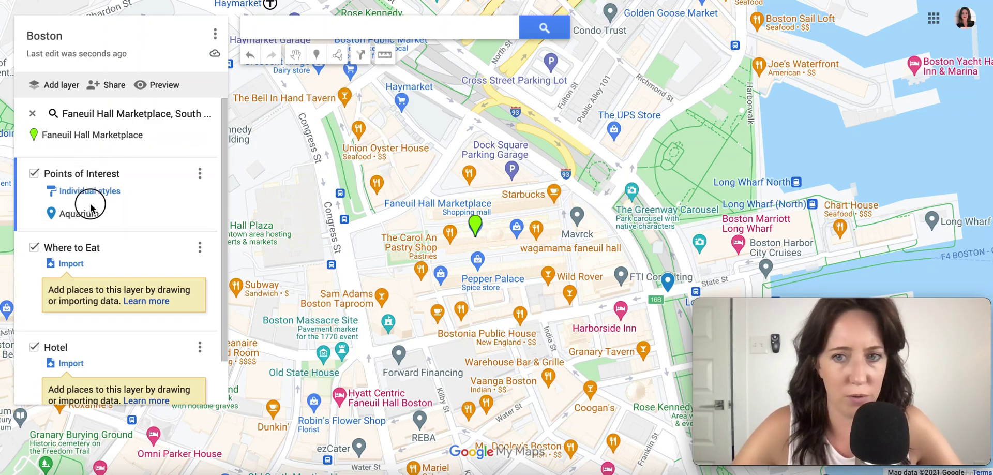
pyautogui.click(476, 226)
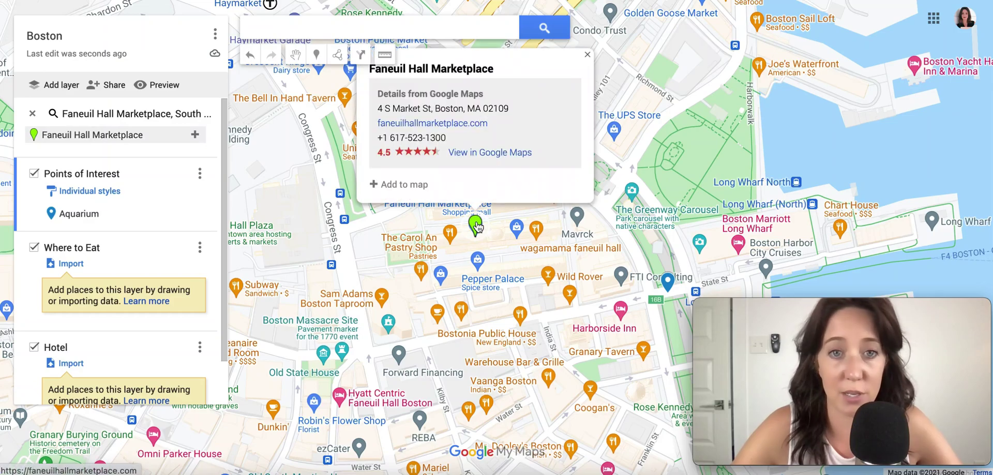
pyautogui.click(406, 185)
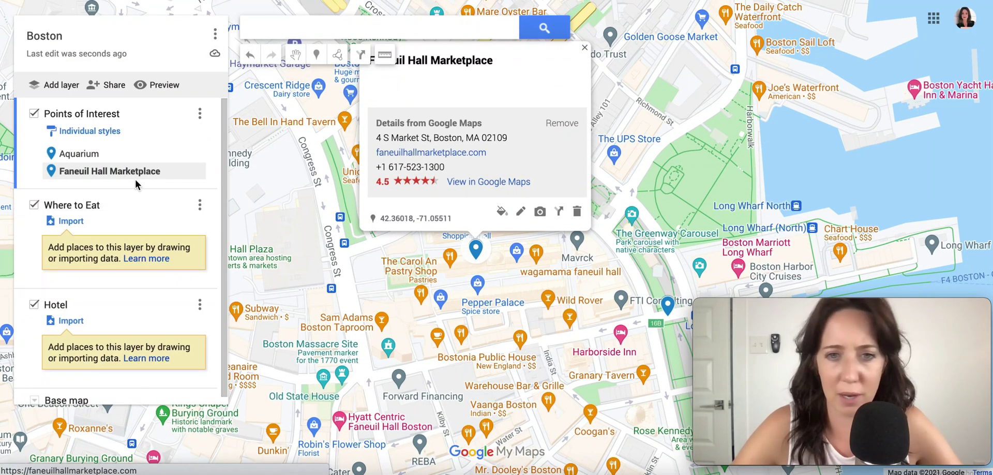
# - Save 'Eateries' as Faneuil Hall Marketplace's description
pyautogui.click(519, 213)
pyautogui.click(399, 89)
pyautogui.write('Ea')
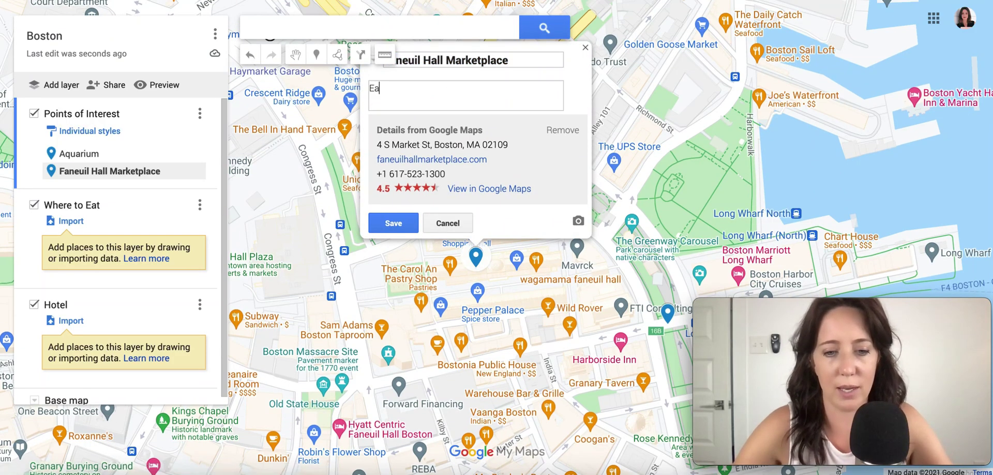
pyautogui.write('teries')
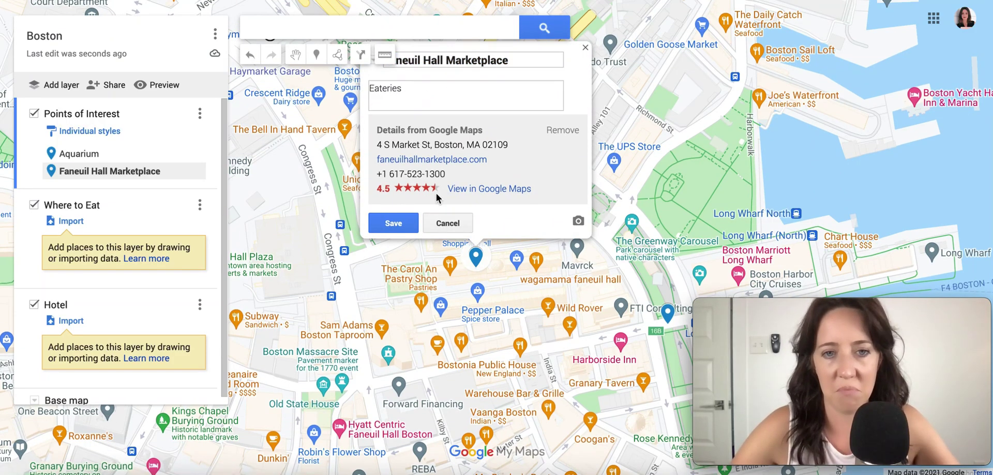
pyautogui.click(398, 223)
pyautogui.moveTo(127, 180)
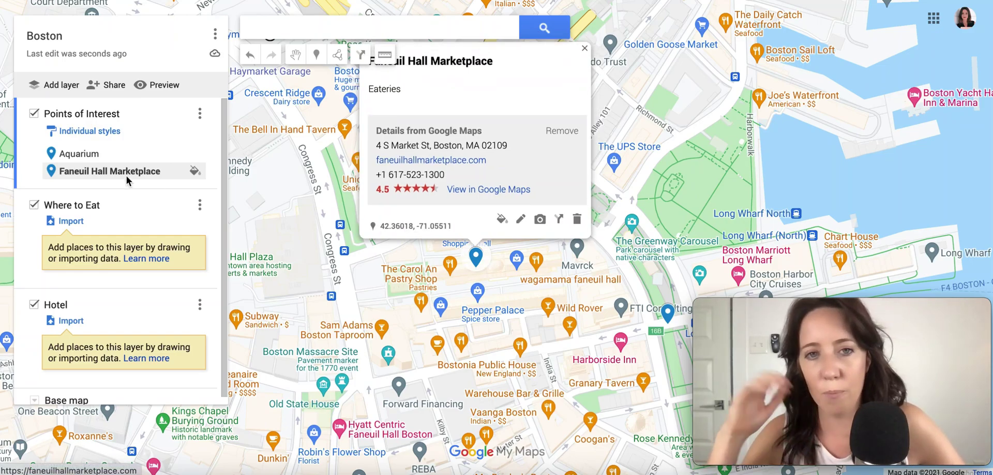
pyautogui.click(323, 25)
# - Search Boston restaurants, add Del Frisco's Double Eagle Steakhouse and drag it into Where to Eat
pyautogui.write('bosto')
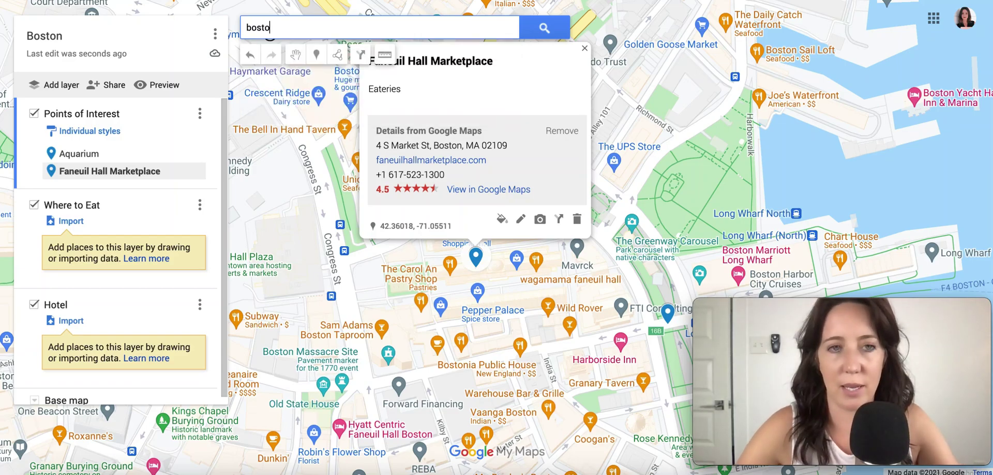
pyautogui.write('n clam cho')
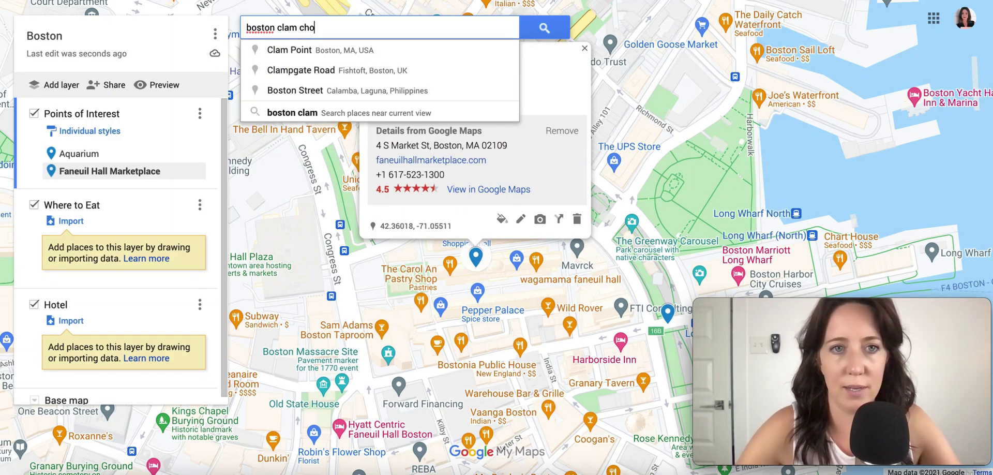
pyautogui.write('w')
pyautogui.click(260, 58)
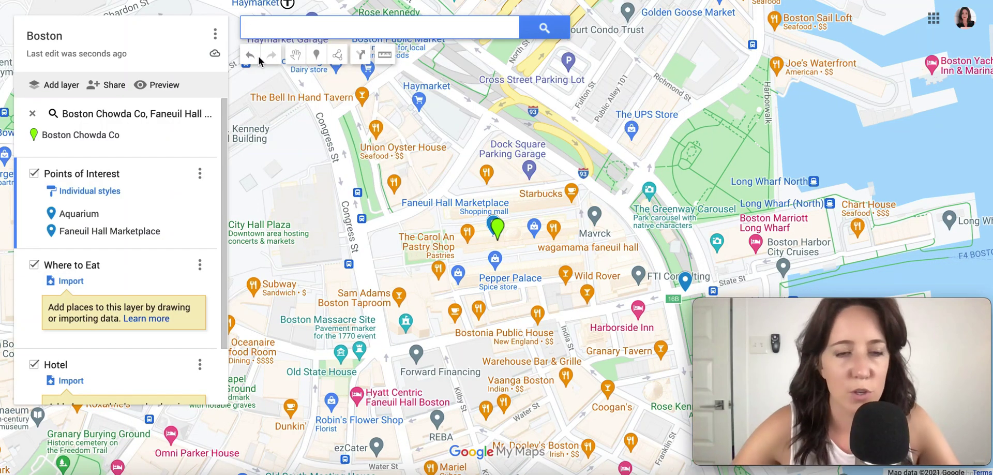
pyautogui.write("bob's steak")
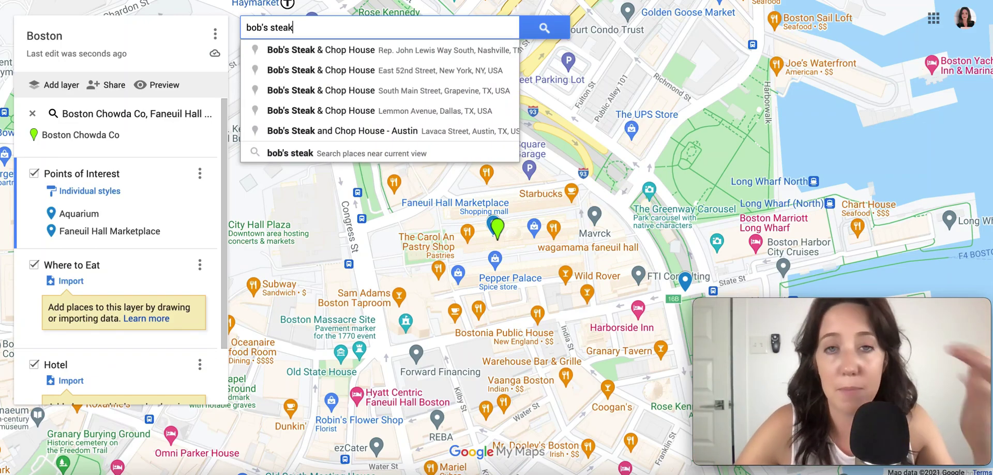
pyautogui.click(372, 78)
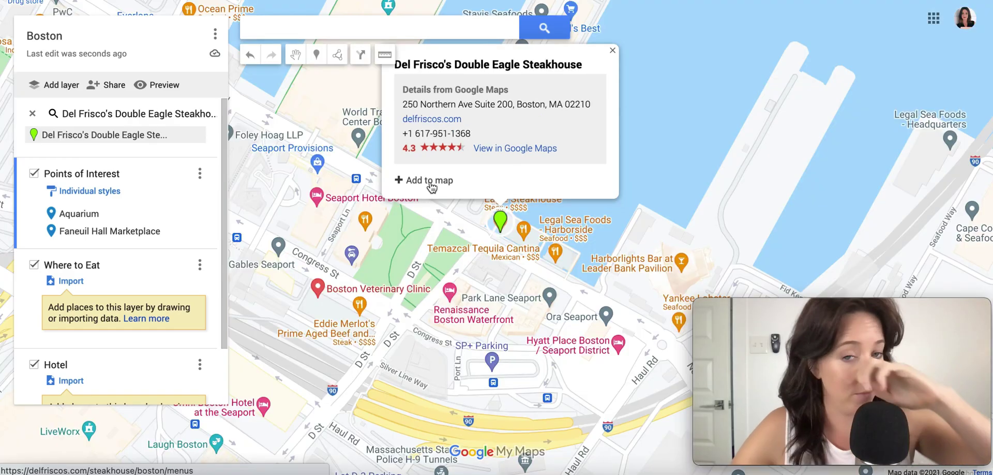
pyautogui.click(430, 181)
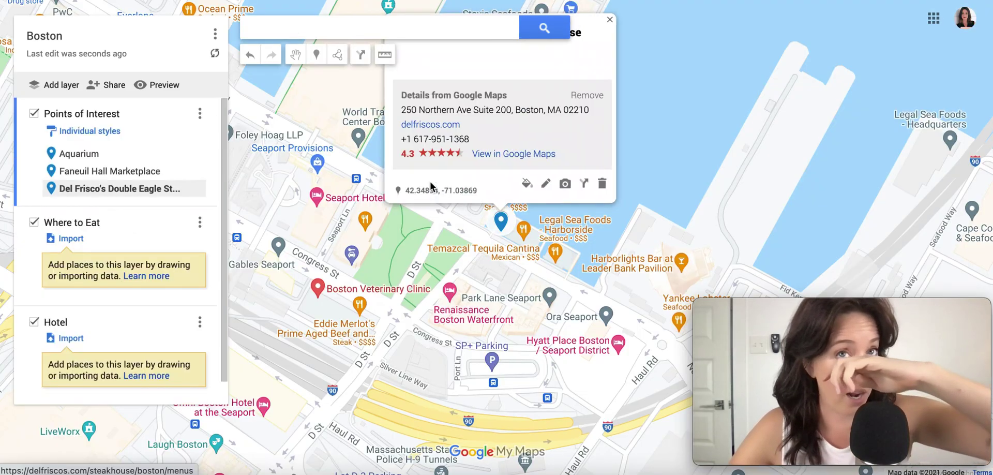
pyautogui.moveTo(93, 188); pyautogui.dragTo(110, 247)
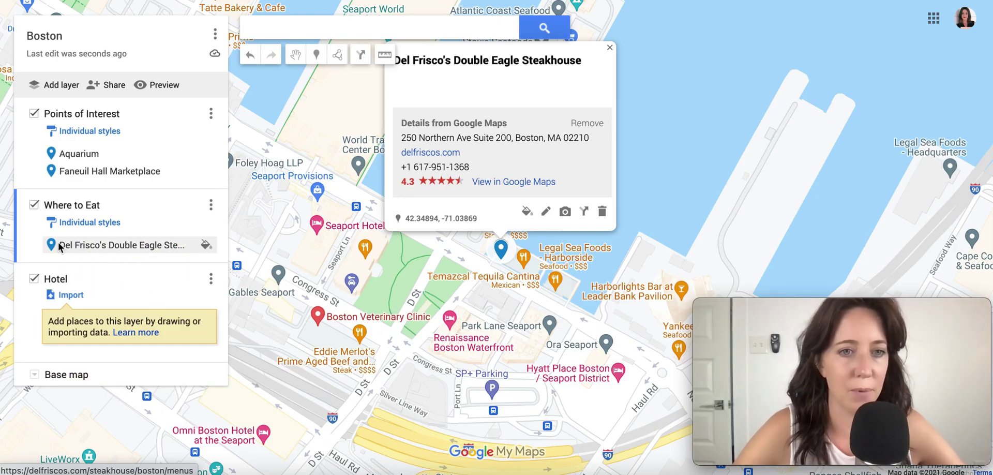
# - Style Del Frisco's marker red-orange with a cocktail glass icon
pyautogui.click(206, 246)
pyautogui.click(103, 252)
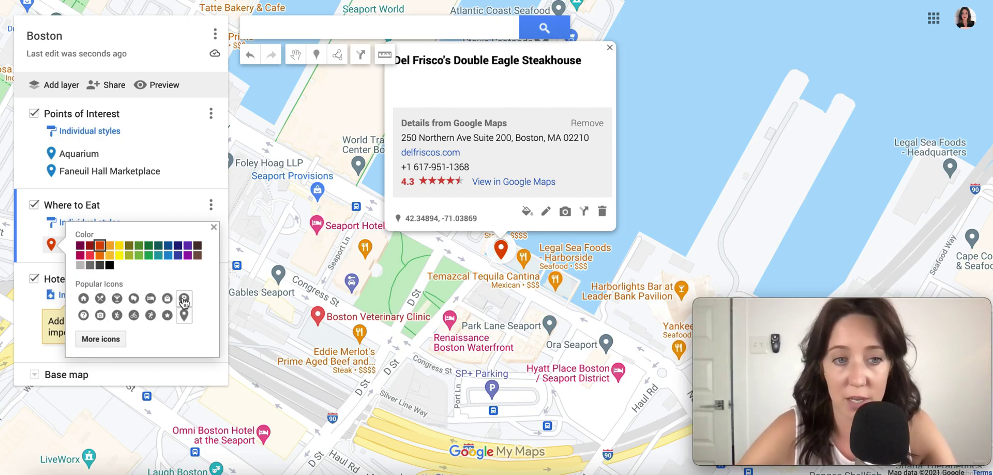
pyautogui.click(117, 299)
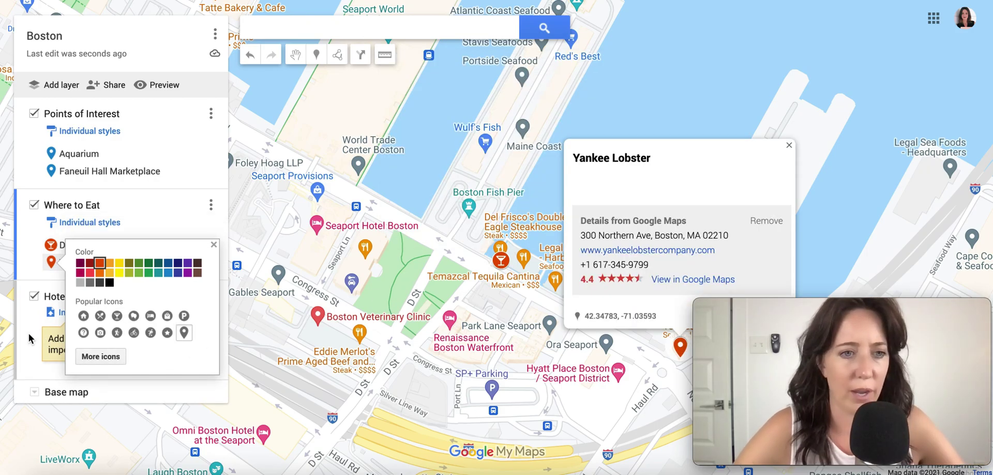
# - Search 'loews', add Loews Boston Hotel to the Hotel layer, and open sharing settings
pyautogui.click(292, 19)
pyautogui.write('loews')
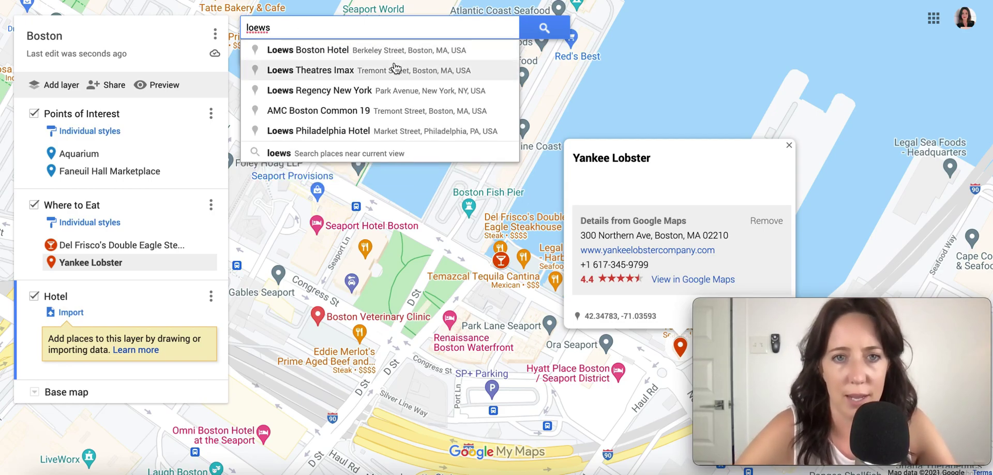
pyautogui.click(422, 50)
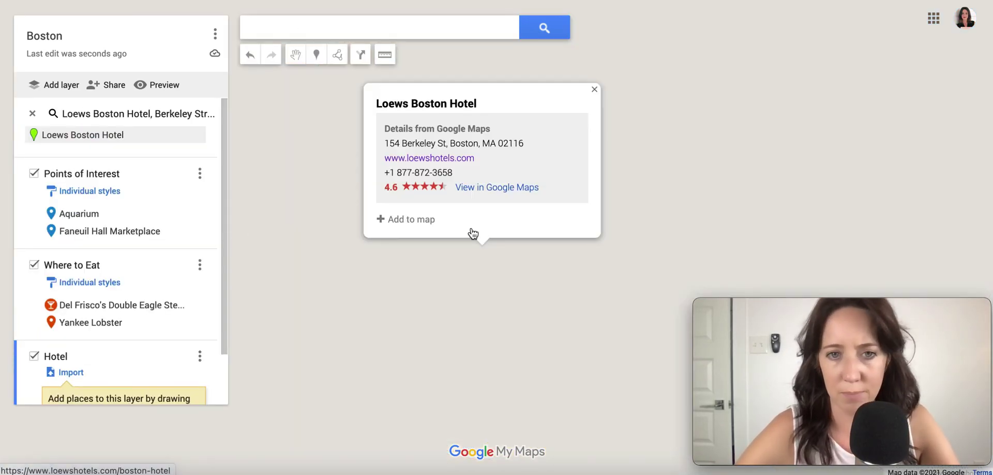
pyautogui.click(405, 202)
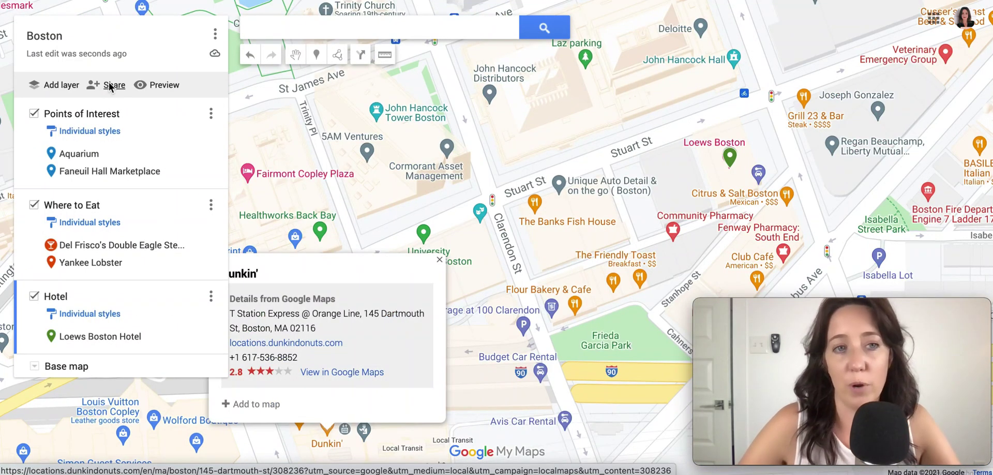
pyautogui.click(110, 86)
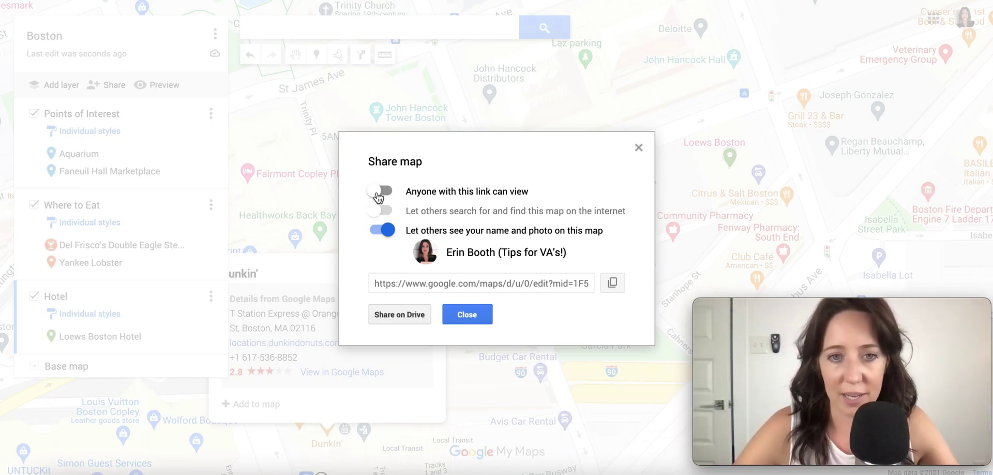
# - Turn on 'Anyone with this link can view', hide name and photo, copy the link, close
pyautogui.click(396, 230)
pyautogui.click(380, 192)
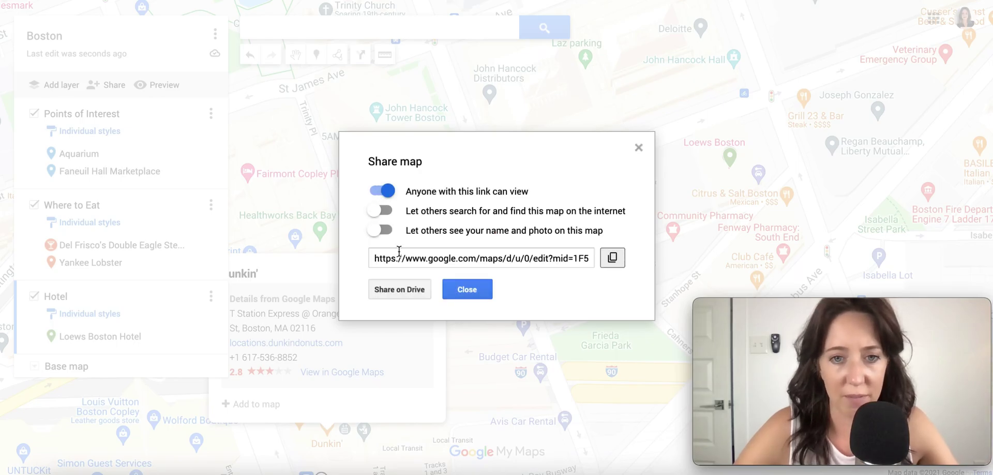
pyautogui.click(485, 254)
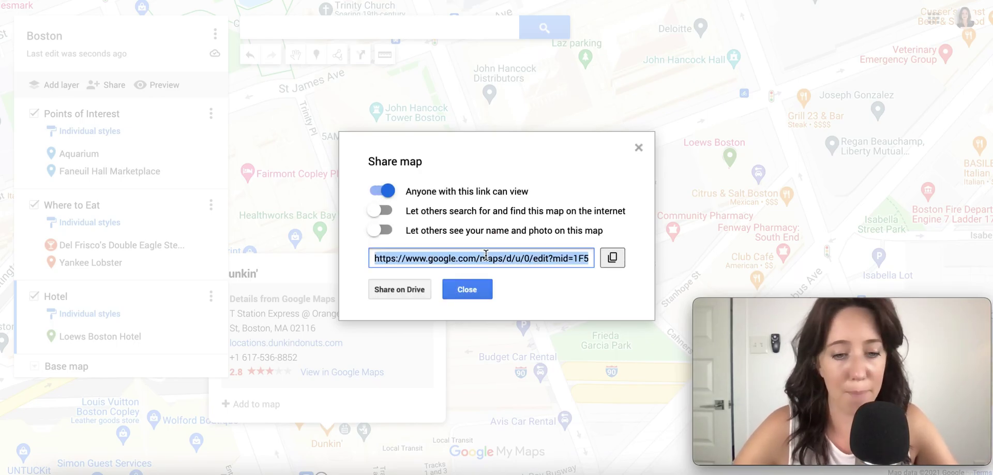
pyautogui.click(612, 258)
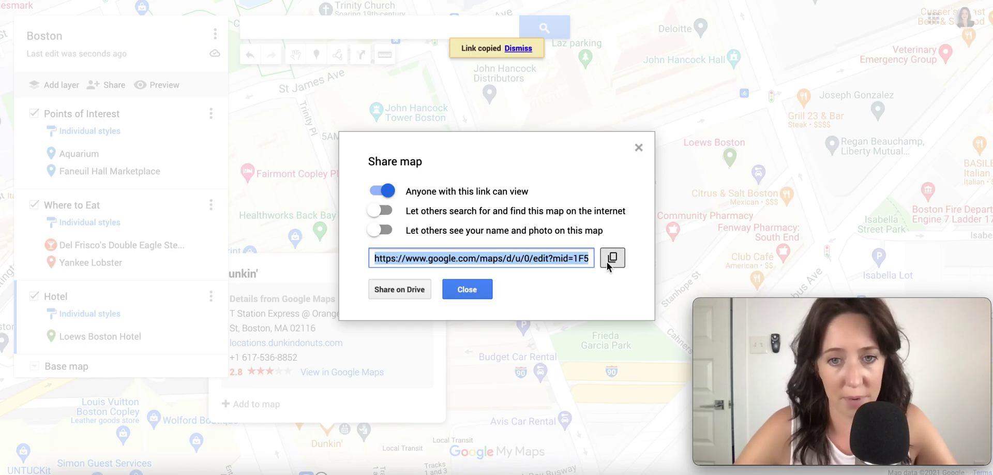
pyautogui.click(467, 289)
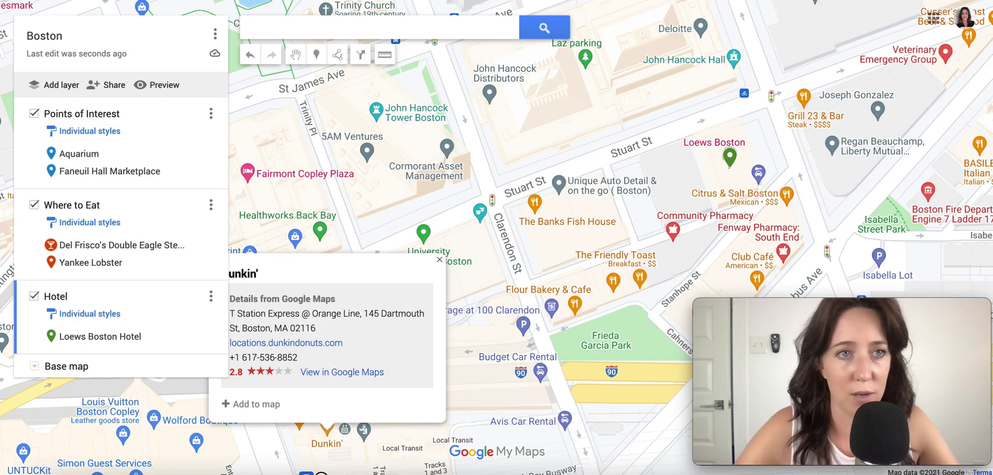
pyautogui.click(85, 0)
# - Open the shared Boston map link in public view, frame downtown, and show Faneuil Hall Marketplace's details
pyautogui.press('Escape')
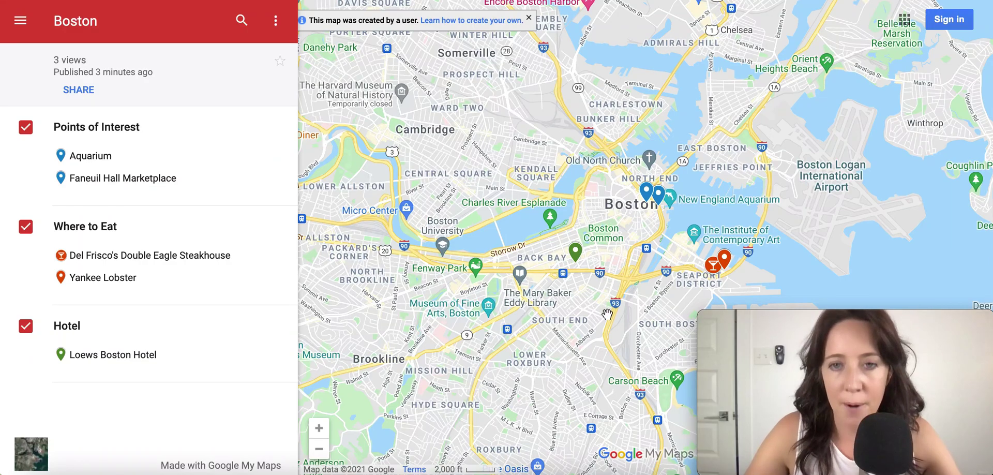
pyautogui.moveTo(607, 314); pyautogui.dragTo(568, 332)
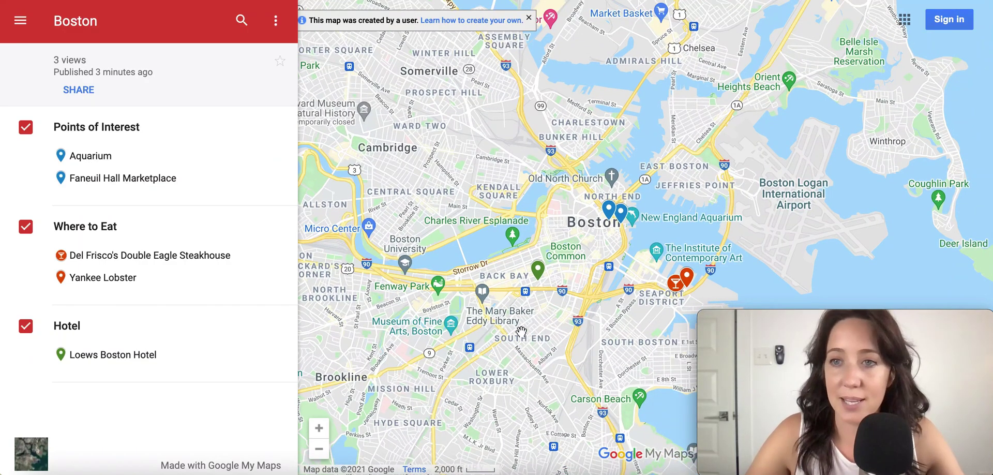
pyautogui.click(319, 428)
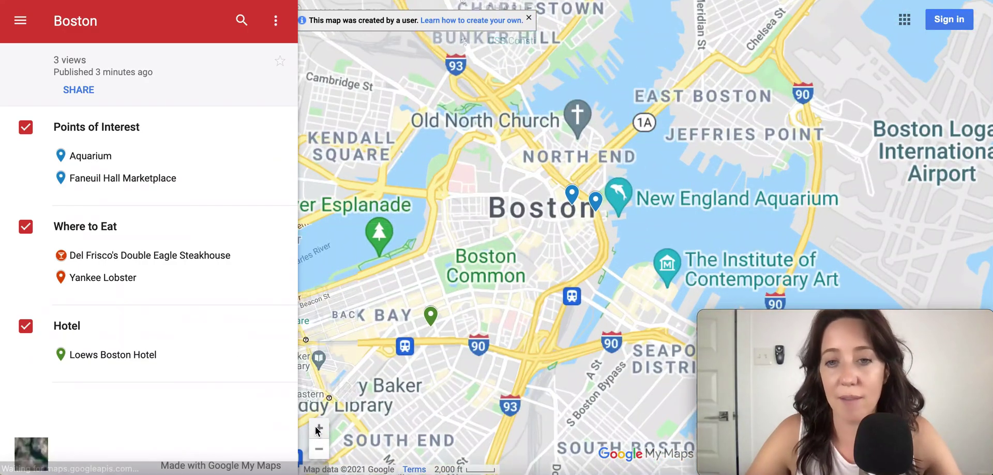
pyautogui.moveTo(488, 305); pyautogui.dragTo(523, 312)
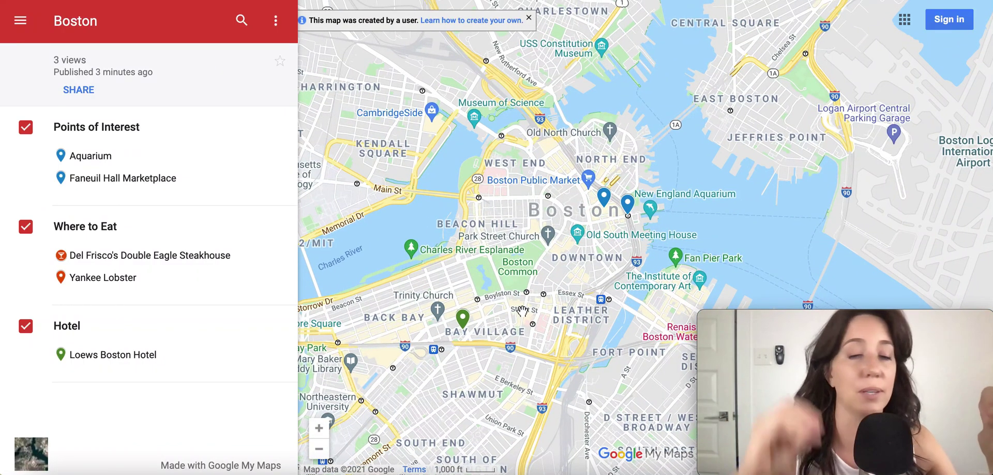
pyautogui.click(603, 199)
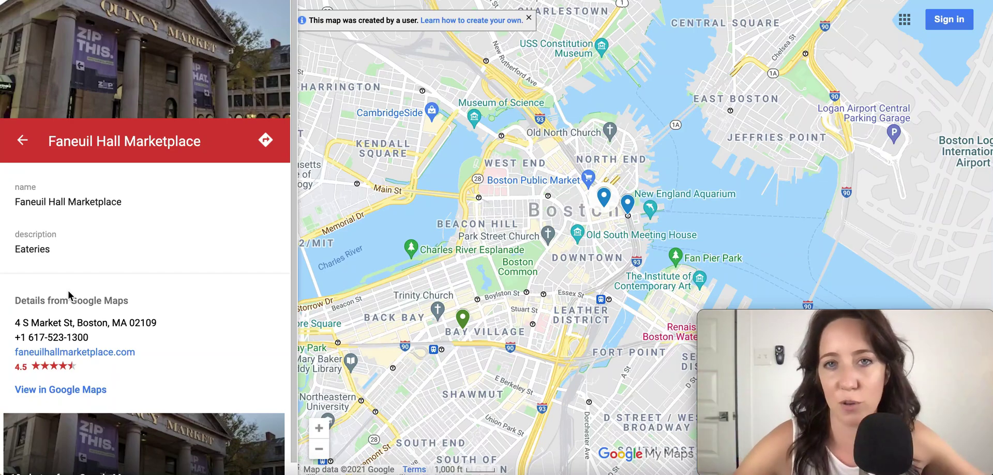
# - View the Aquarium's place details, then go back to the three-layer legend
pyautogui.scroll(-1, 124, 385)
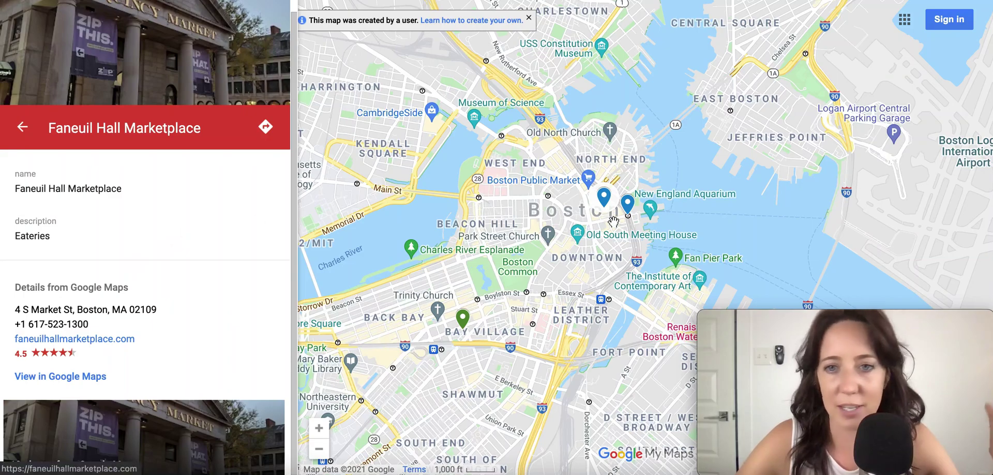
pyautogui.click(629, 203)
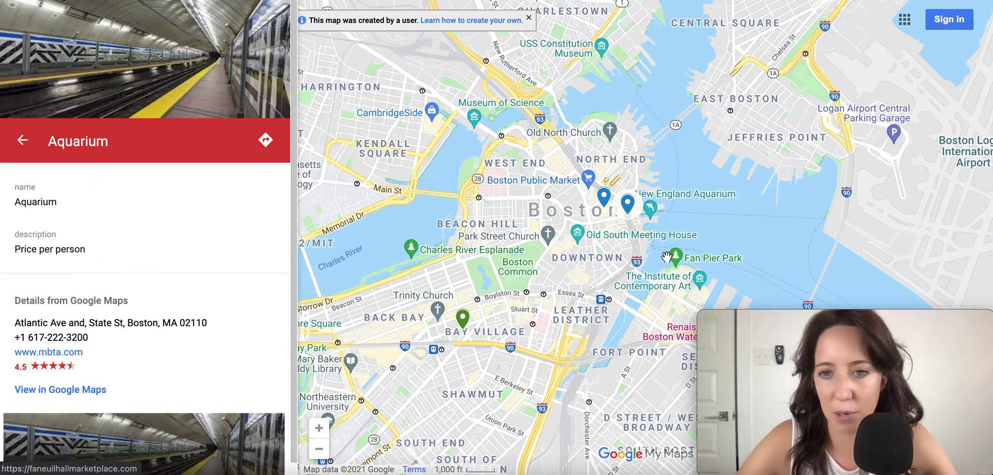
pyautogui.click(22, 140)
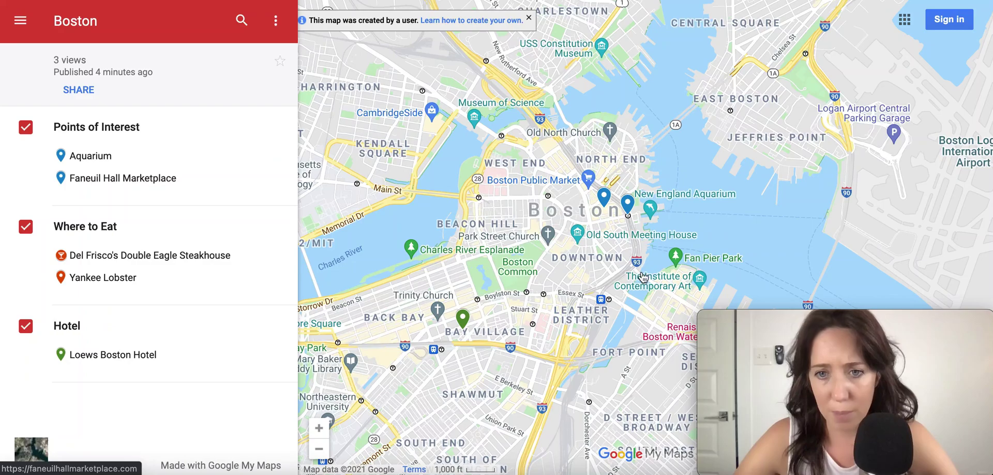
pyautogui.click(25, 227)
pyautogui.click(25, 227)
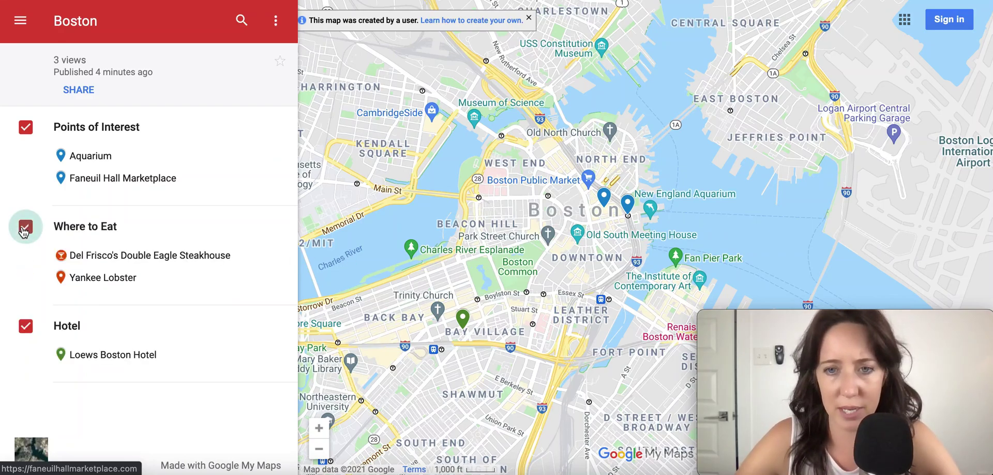
pyautogui.moveTo(385, 394); pyautogui.dragTo(343, 347)
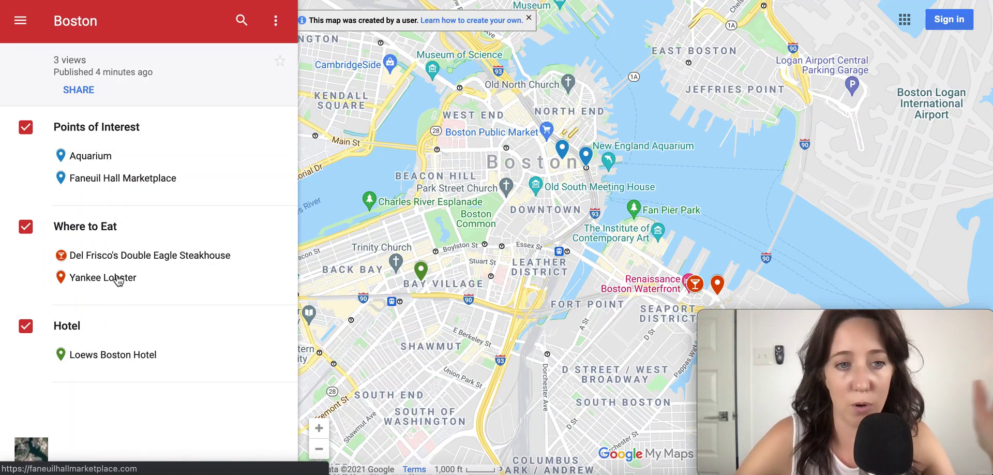
pyautogui.click(118, 280)
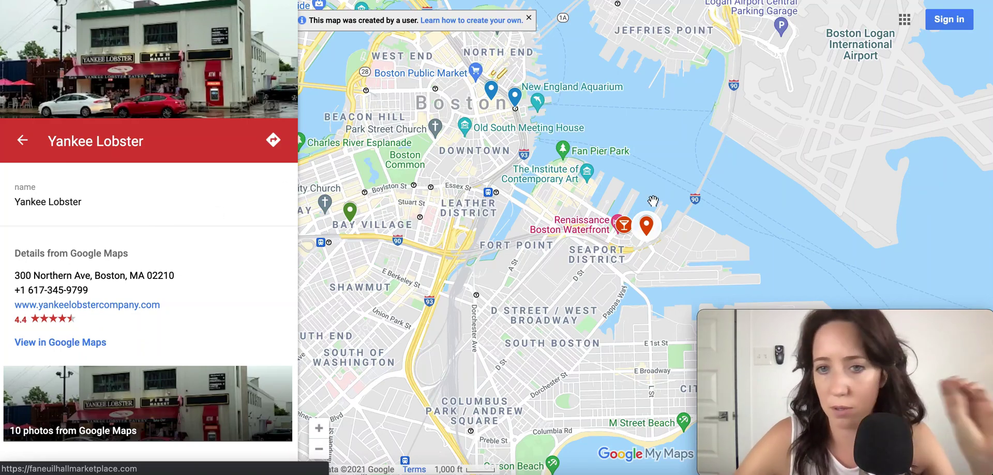
pyautogui.click(22, 140)
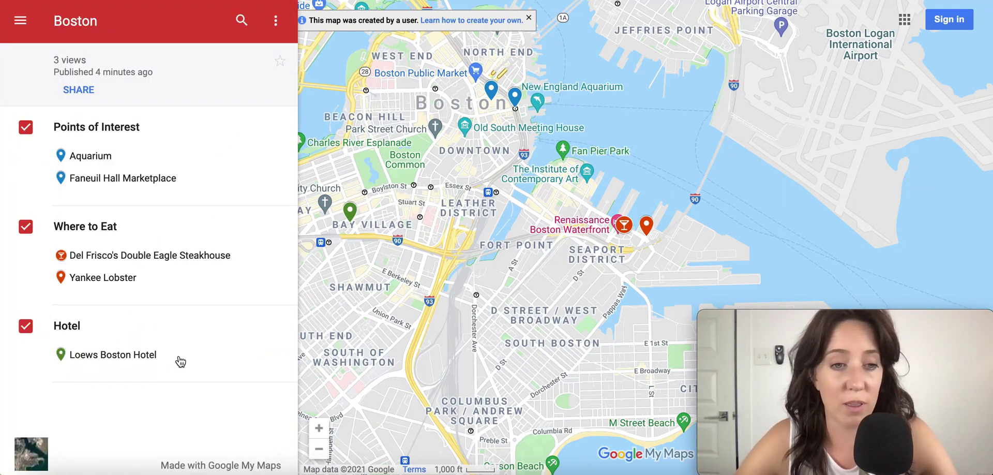